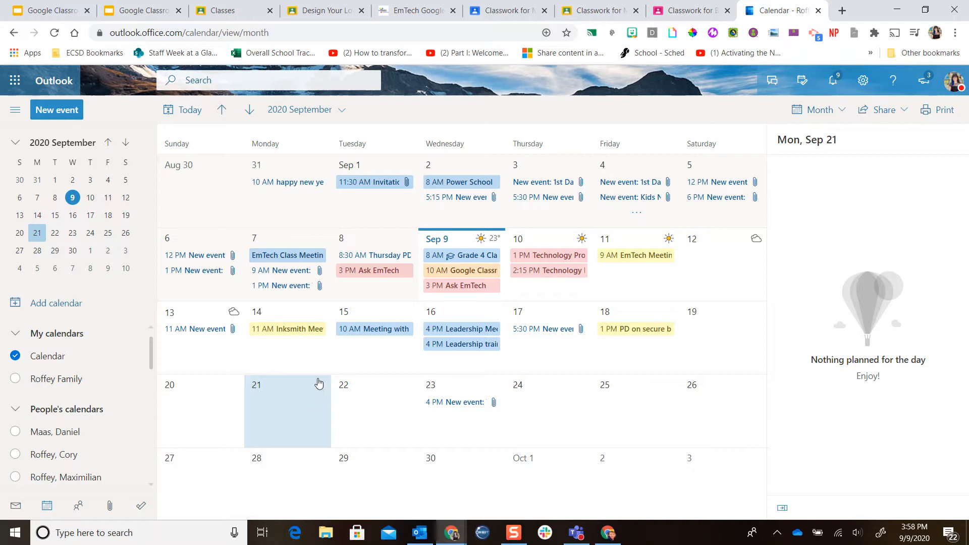
Create a new calendar event titled 'Grade Three Class Meeting Link'.
left_click(60, 110)
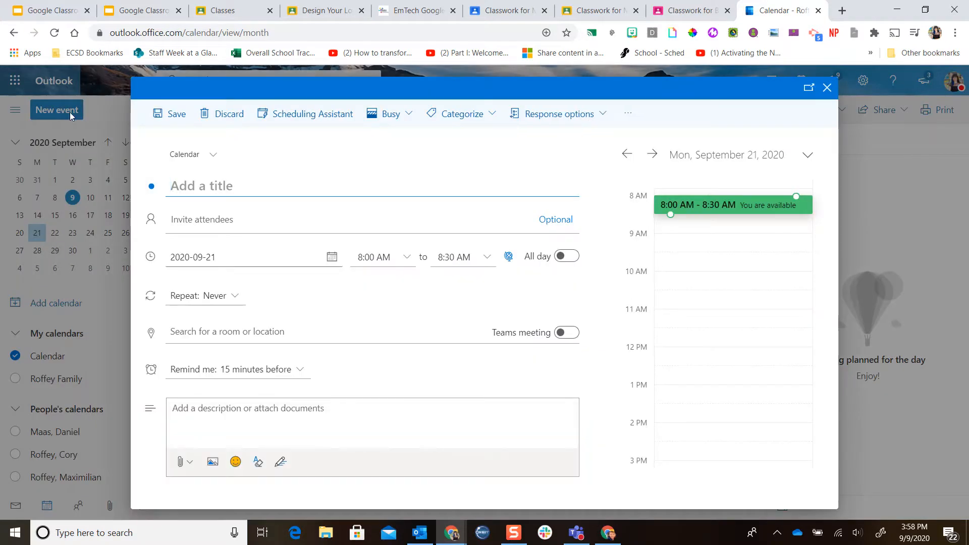
type("Grade Three Class Meeting Link")
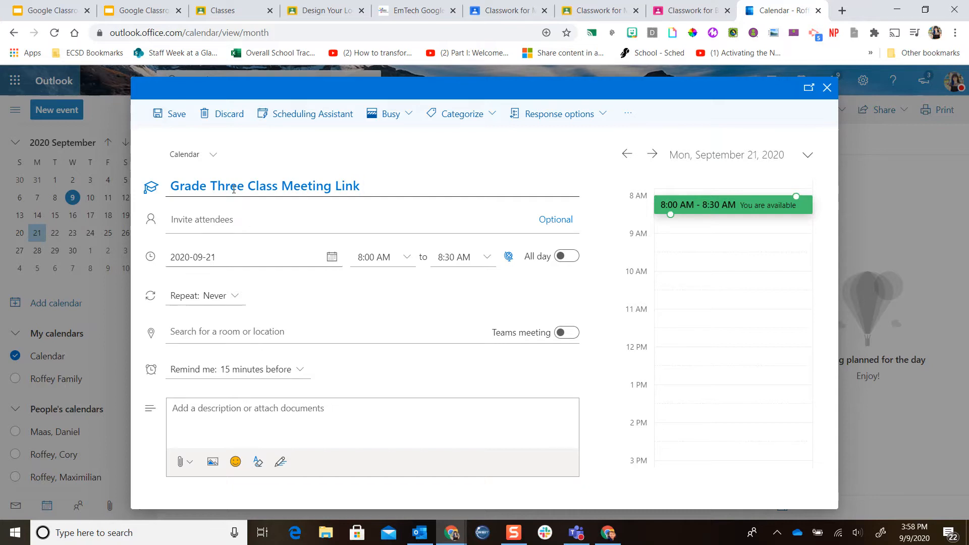
Invite yourself as an attendee, turn on Teams meeting, and send the event.
left_click(238, 220)
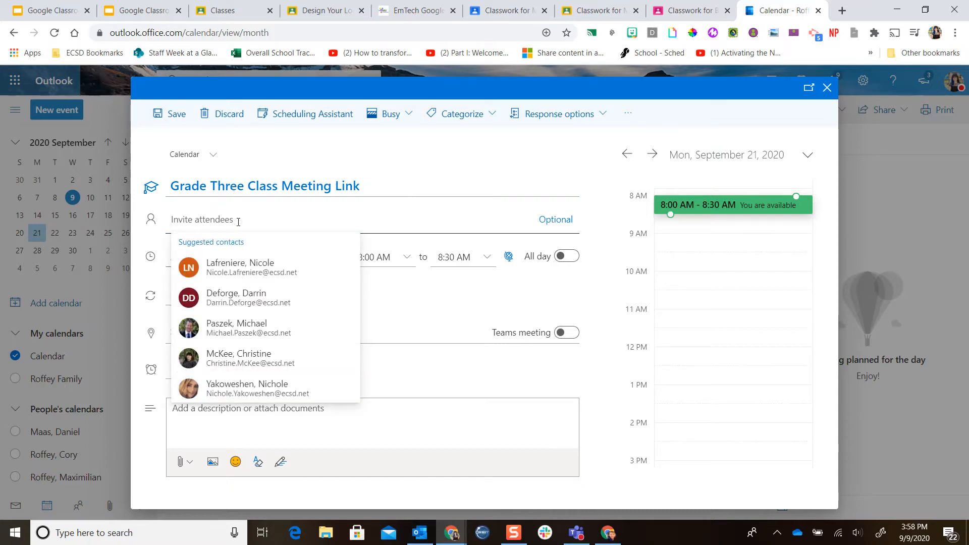
type("roffey")
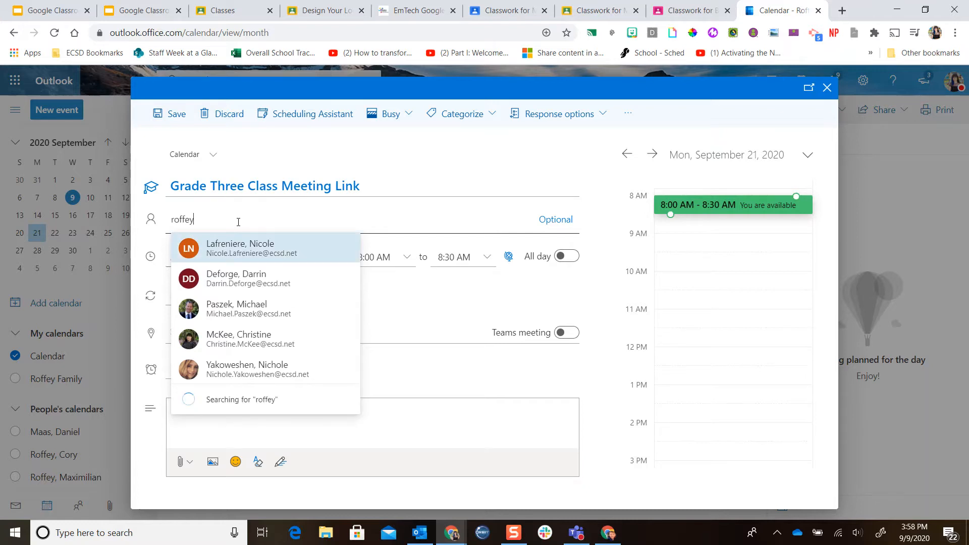
left_click(239, 244)
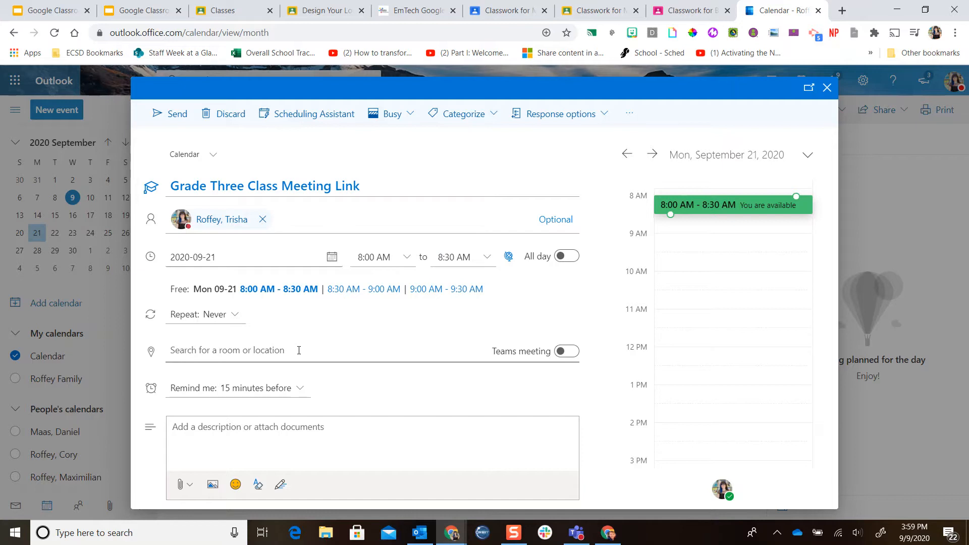
left_click(570, 351)
left_click(174, 116)
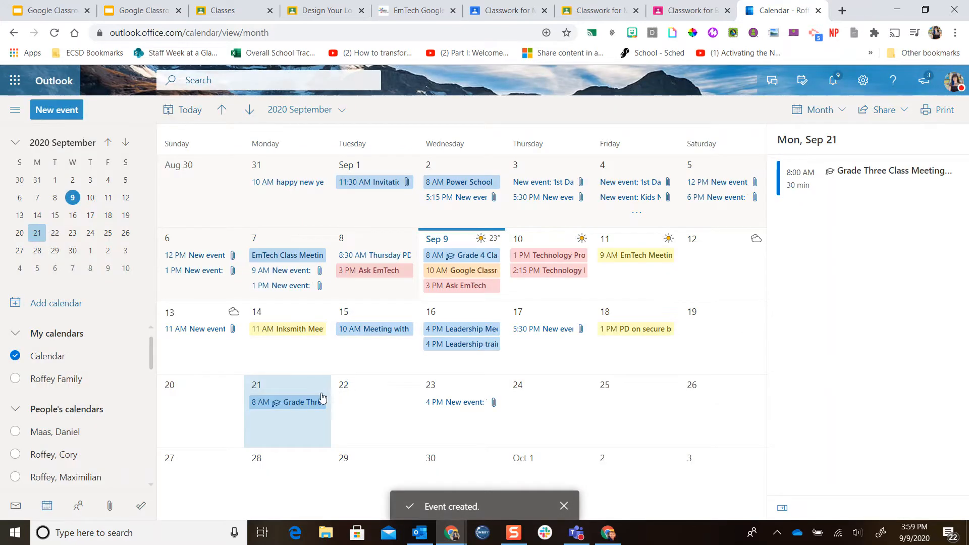
Open the new event and copy the 'Join Microsoft Teams Meeting' link address, then close it.
left_click(303, 403)
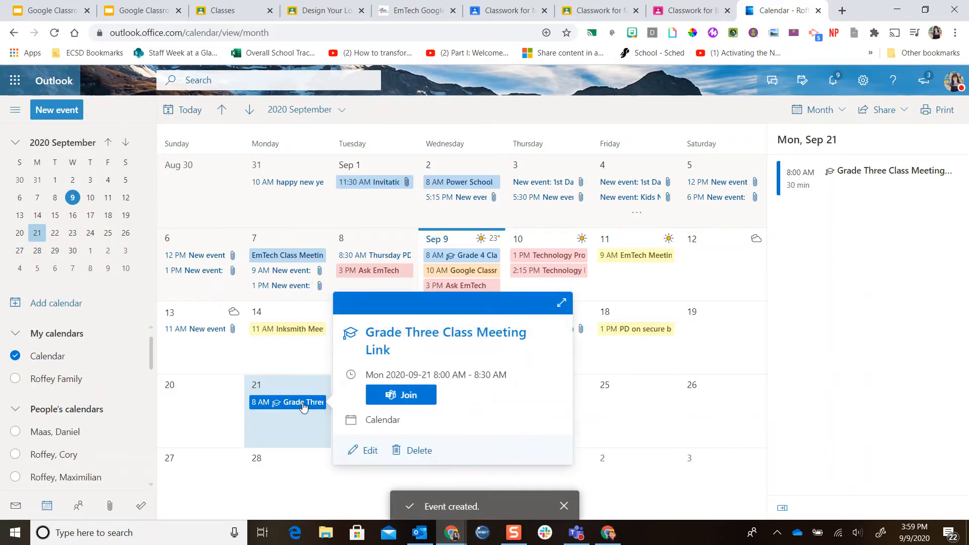
double_click(304, 403)
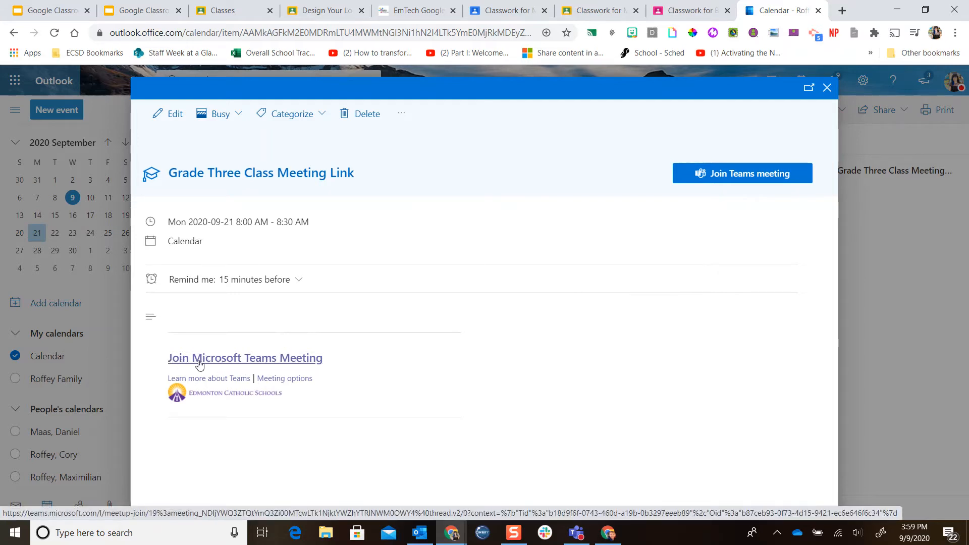
right_click(276, 360)
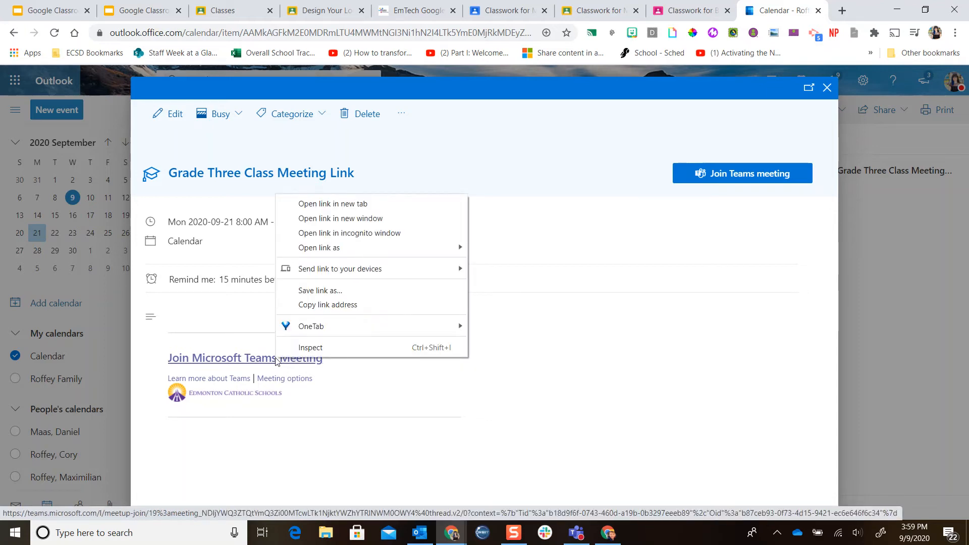
left_click(374, 305)
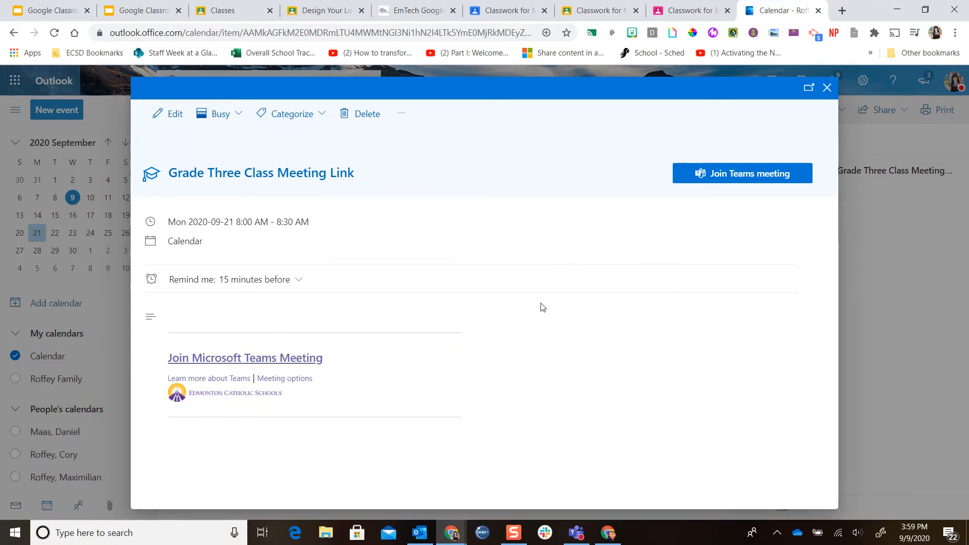
left_click(826, 89)
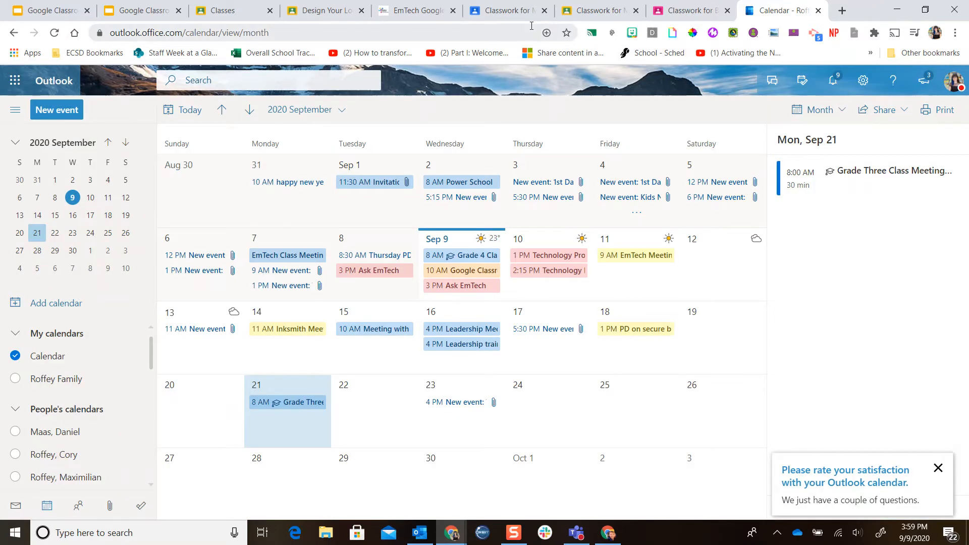
In the Google Classroom Classwork page, create a new Material titled 'Grade Three Class Meeting Link'.
left_click(508, 11)
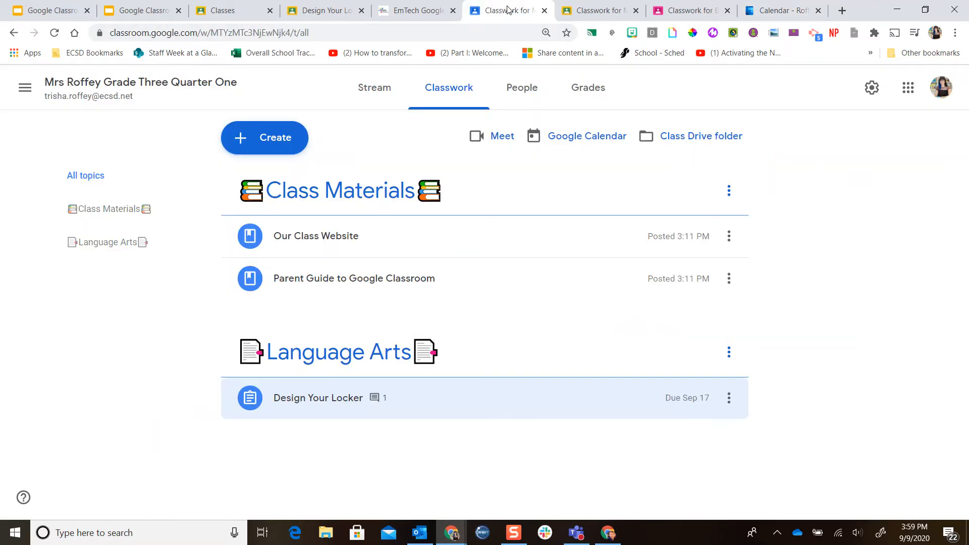
left_click(273, 139)
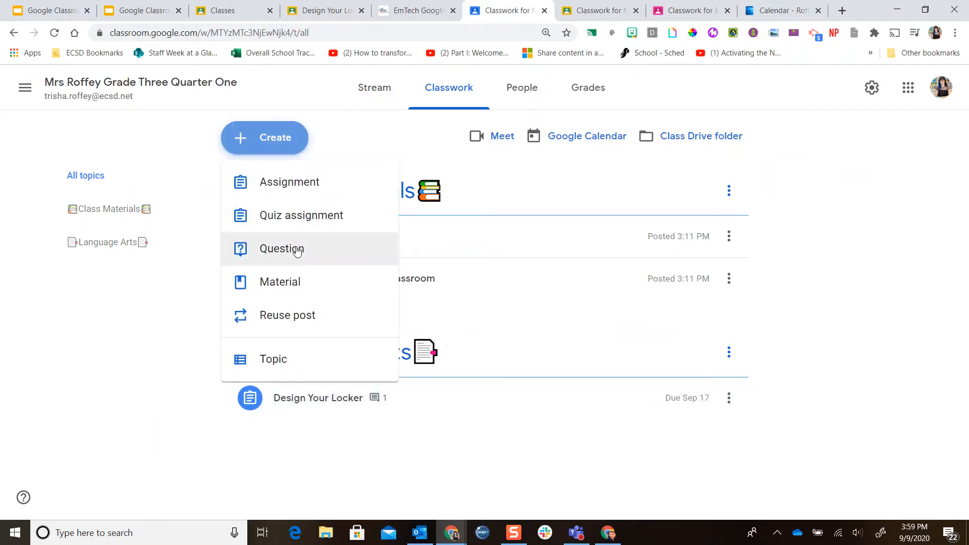
left_click(292, 282)
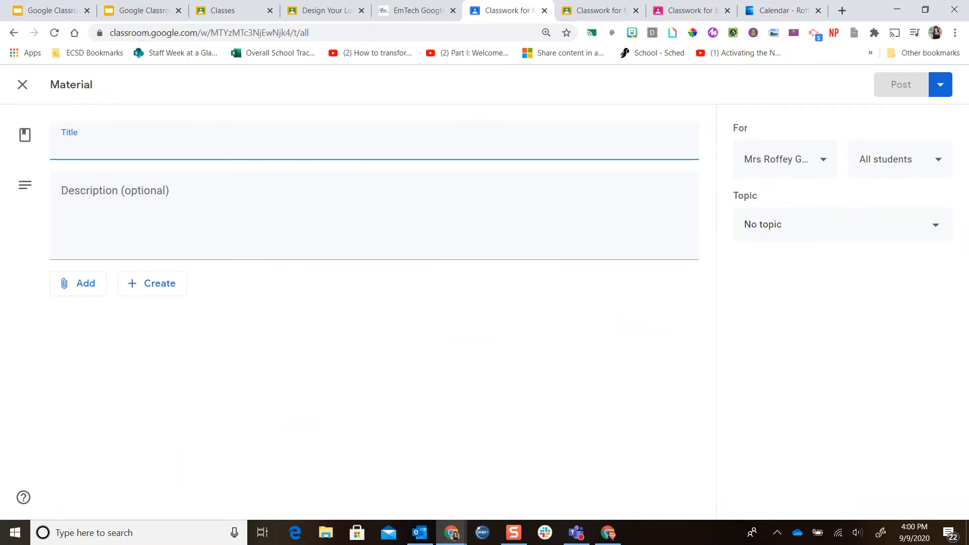
key("ctrl+v")
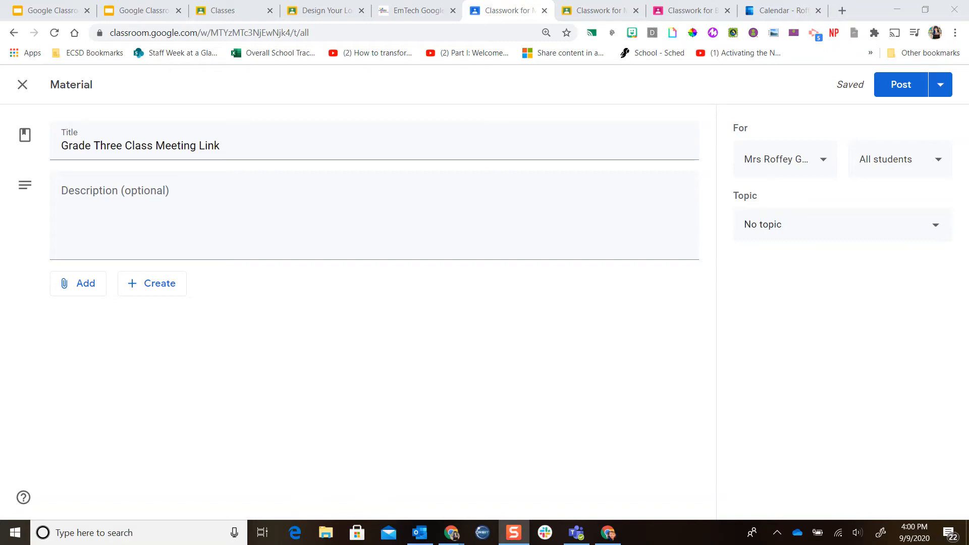
Attach the copied Teams meeting link to the material.
left_click(285, 201)
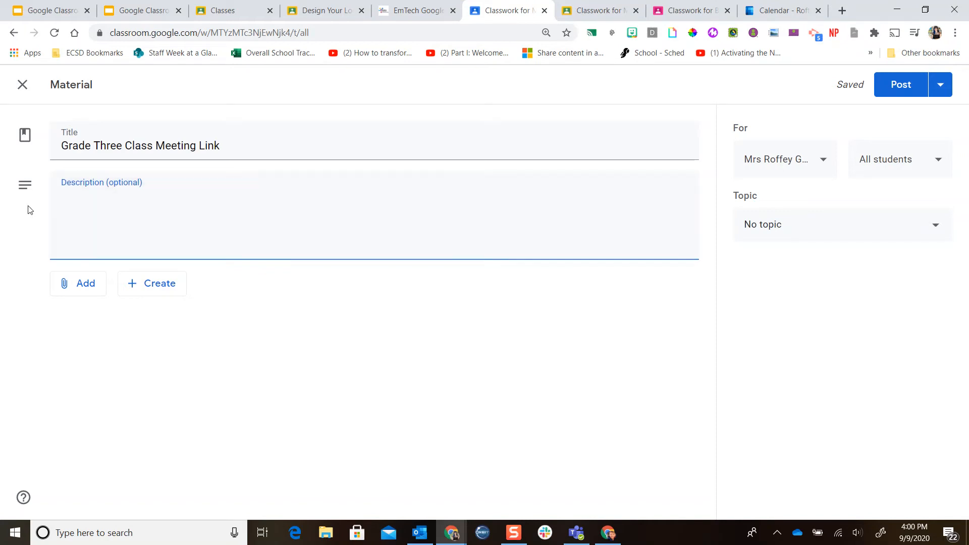
left_click(82, 291)
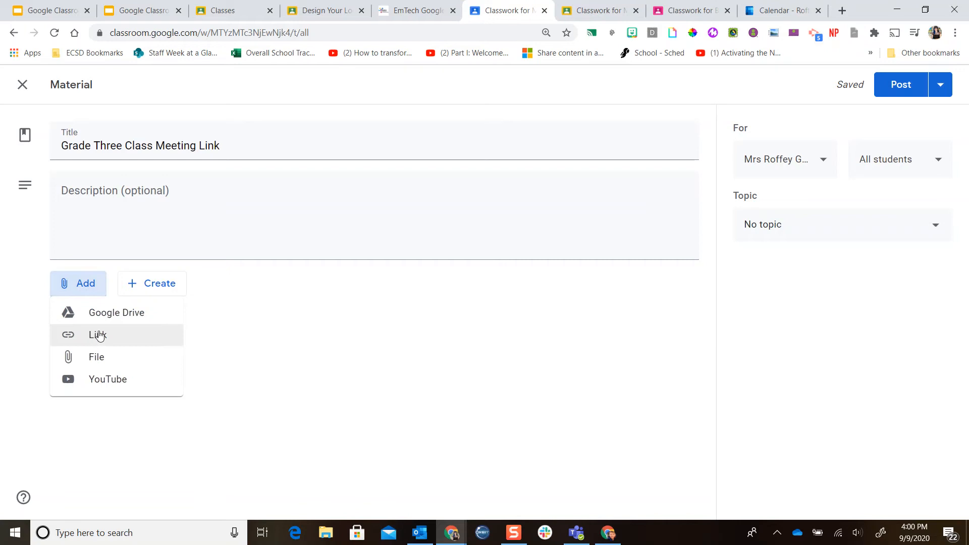
left_click(100, 336)
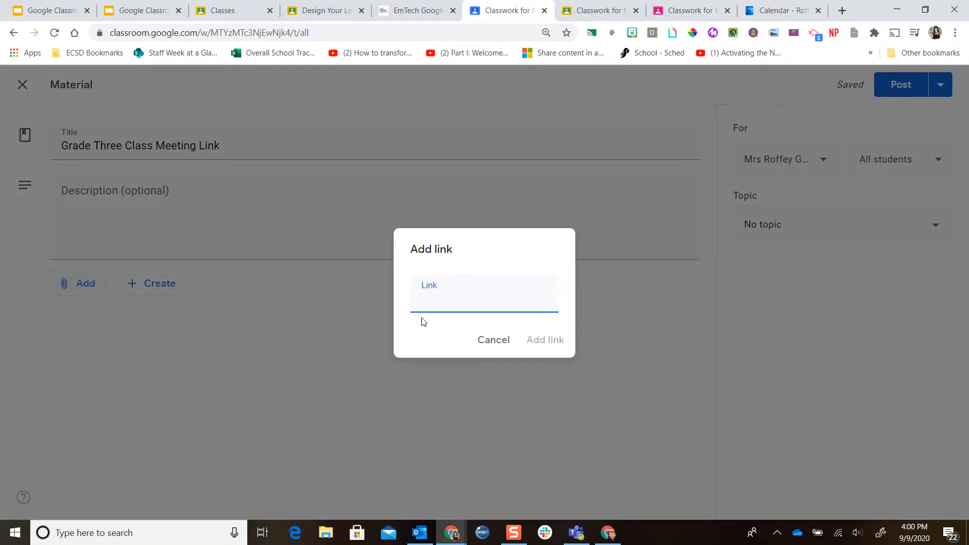
key("ctrl+v")
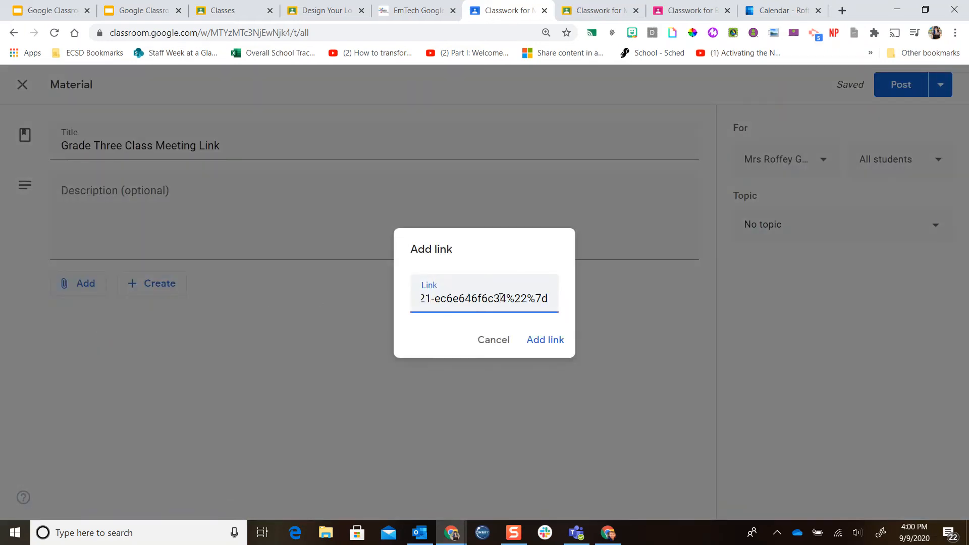
left_click(536, 340)
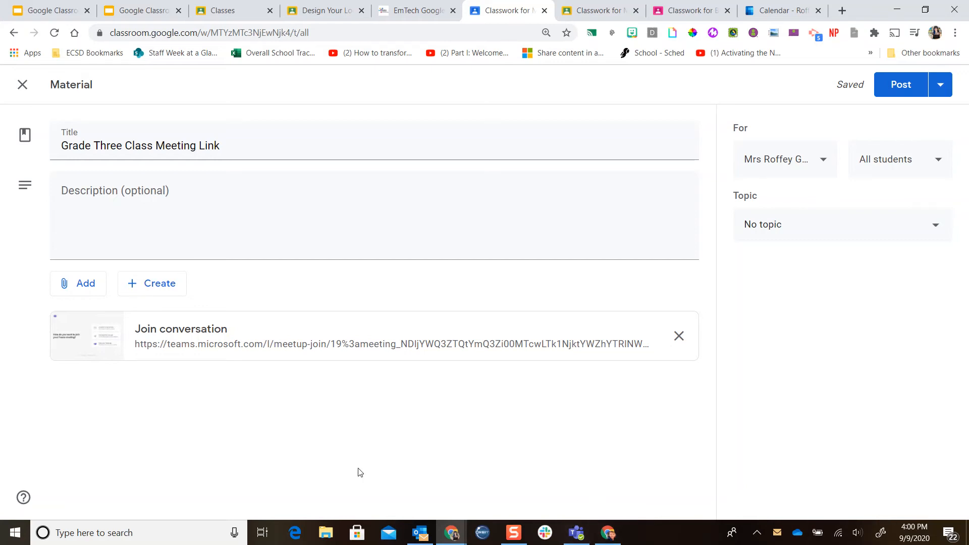
Set the material's topic to Class Materials and post it.
left_click(791, 240)
left_click(841, 336)
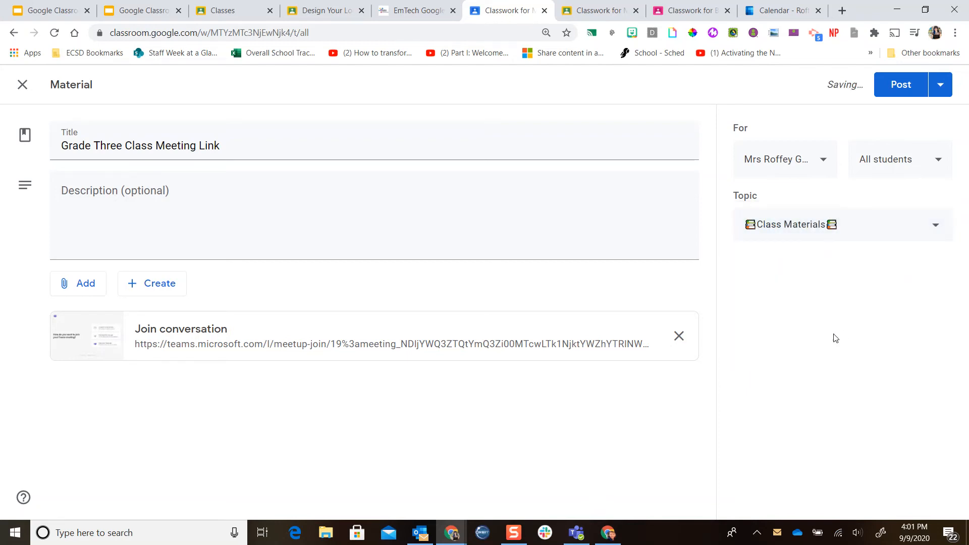
left_click(899, 96)
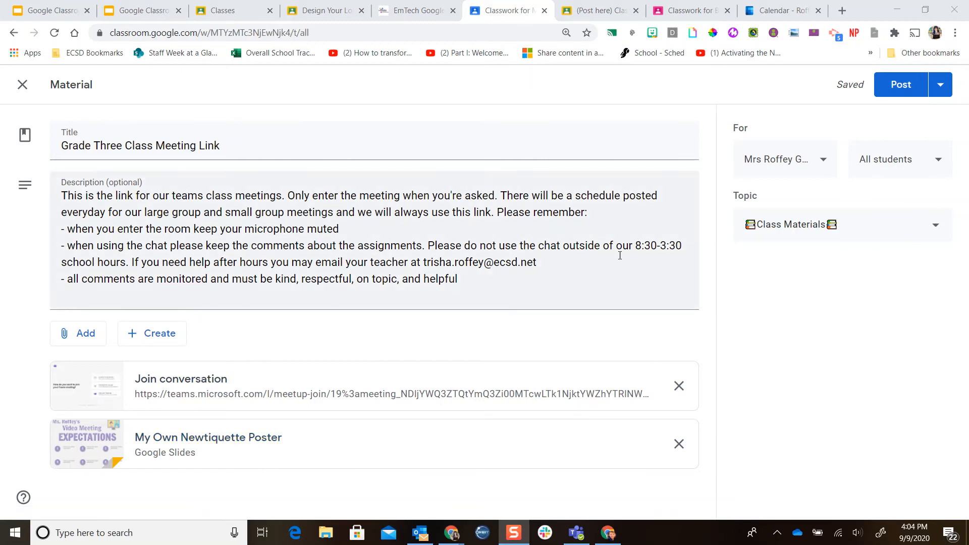
left_click(902, 90)
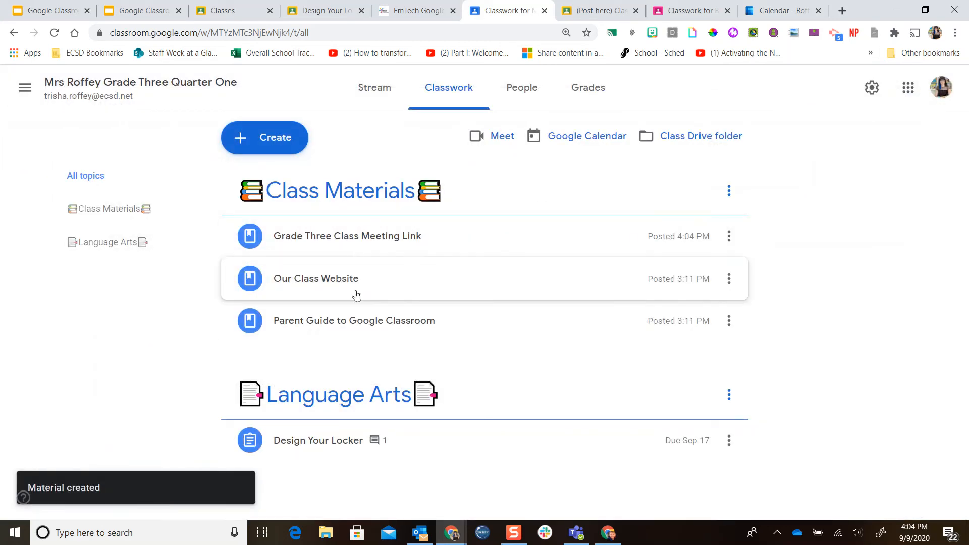
On the Stream, write an announcement: 'Good morning students! Please join us at our class meeting link at 8:30 to begin our day'.
left_click(478, 243)
left_click(479, 243)
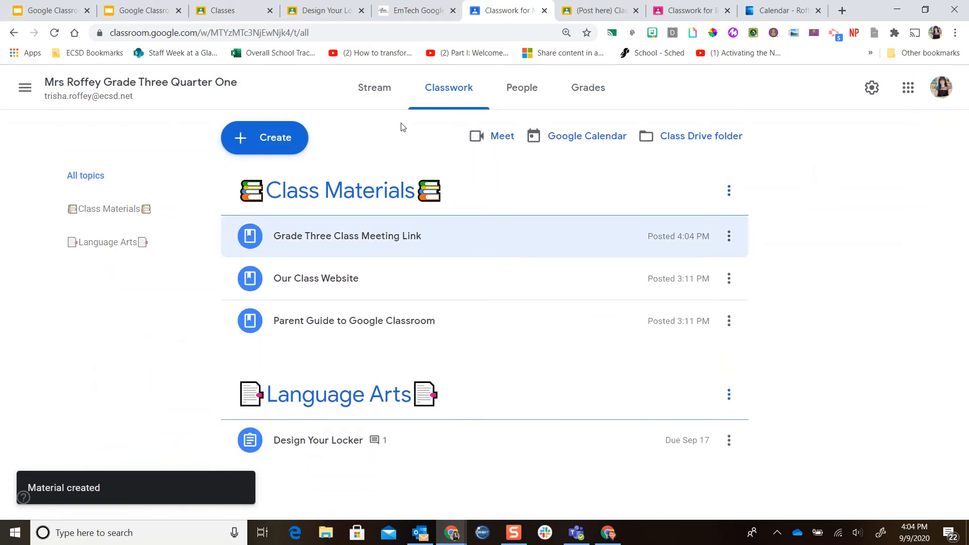
left_click(369, 87)
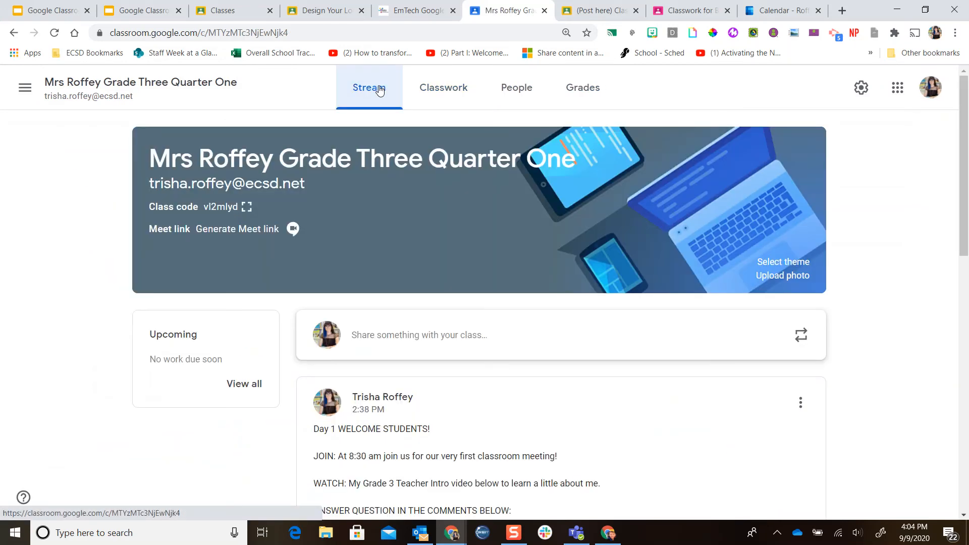
left_click(403, 336)
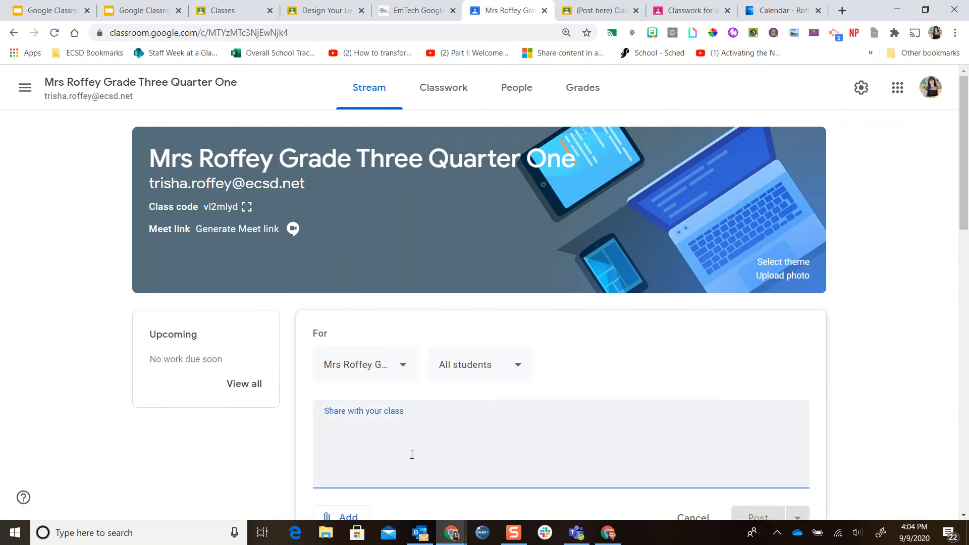
scroll(439, 450, "down", 2)
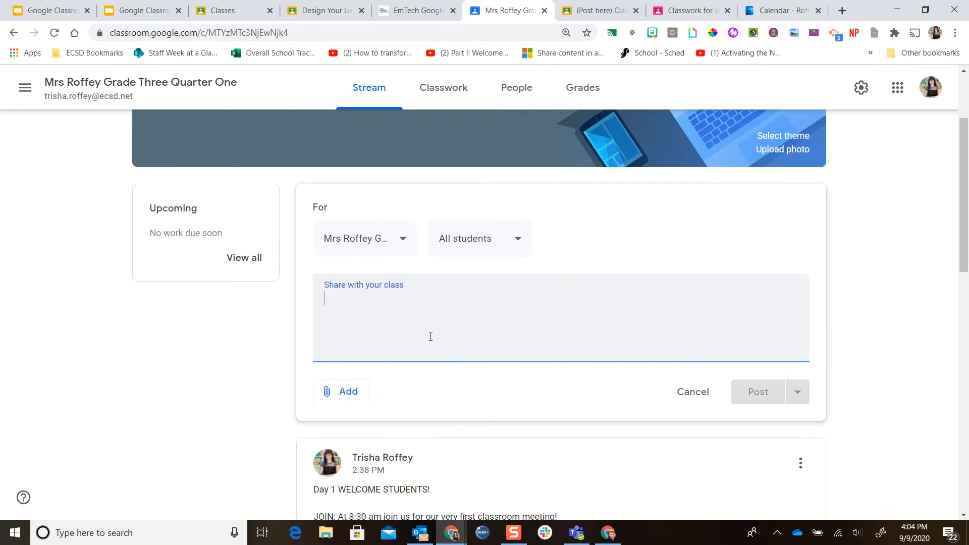
key("ctrl+v")
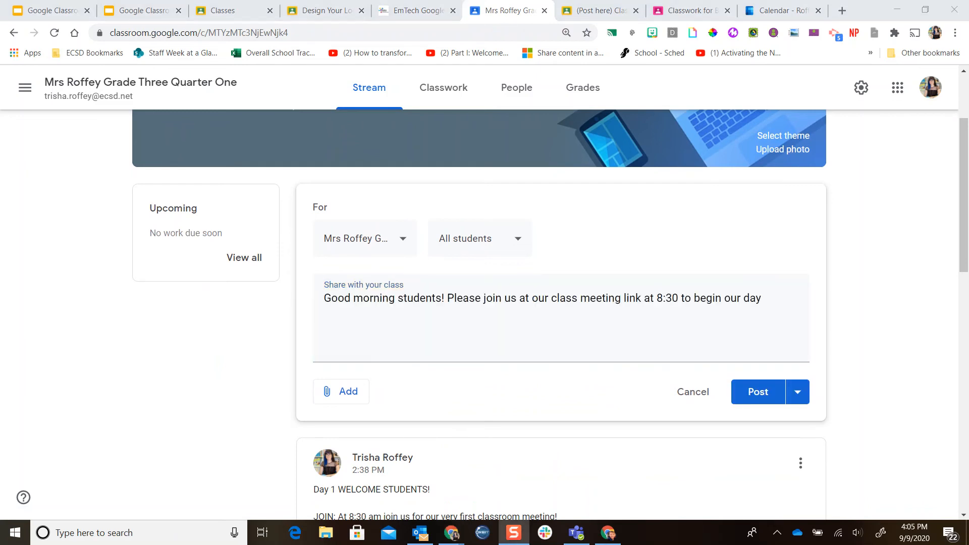
Attach the Teams meeting link to the announcement and post it.
left_click(346, 392)
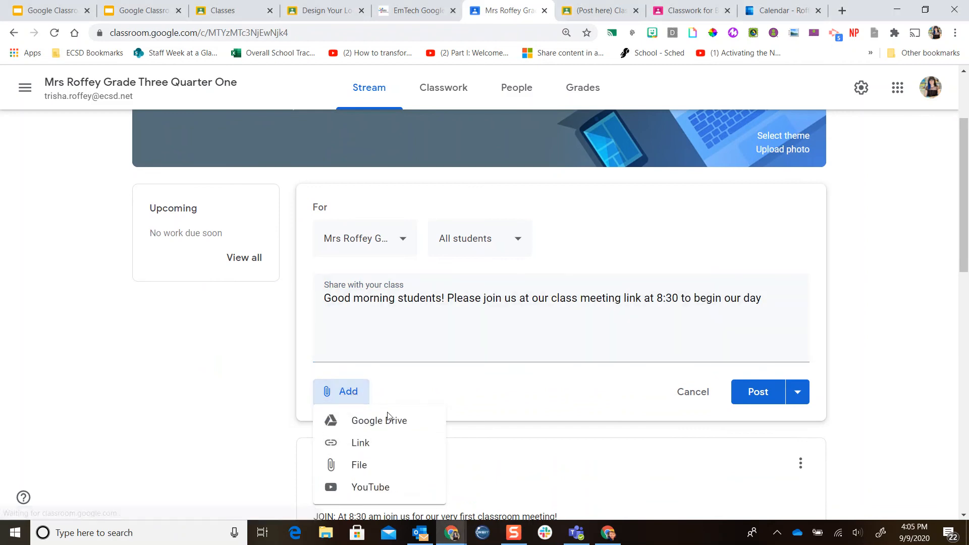
left_click(396, 443)
key("ctrl+v")
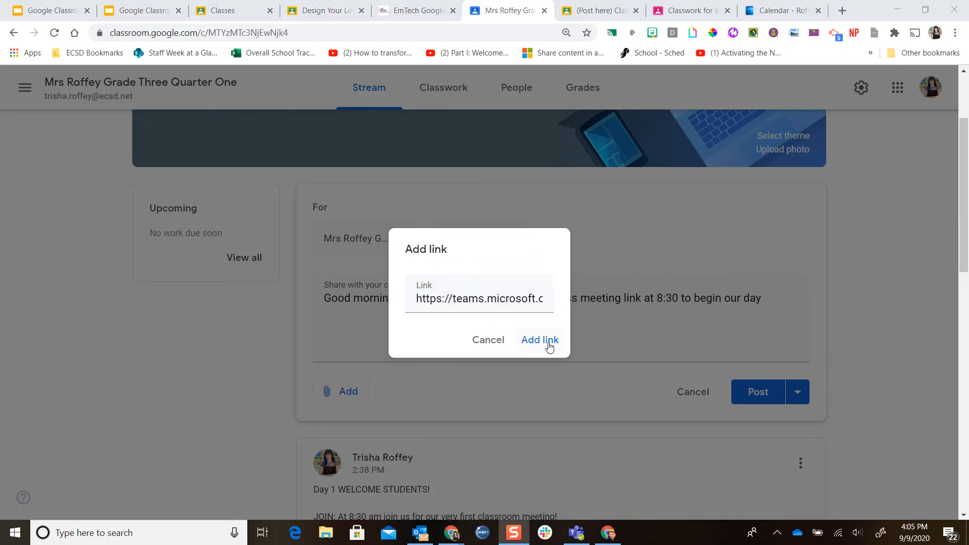
left_click(549, 344)
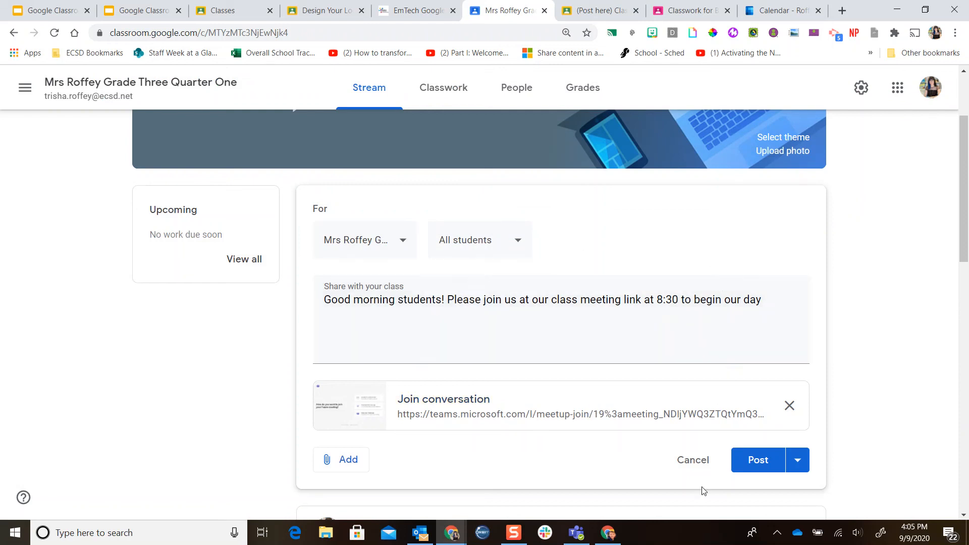
left_click(752, 461)
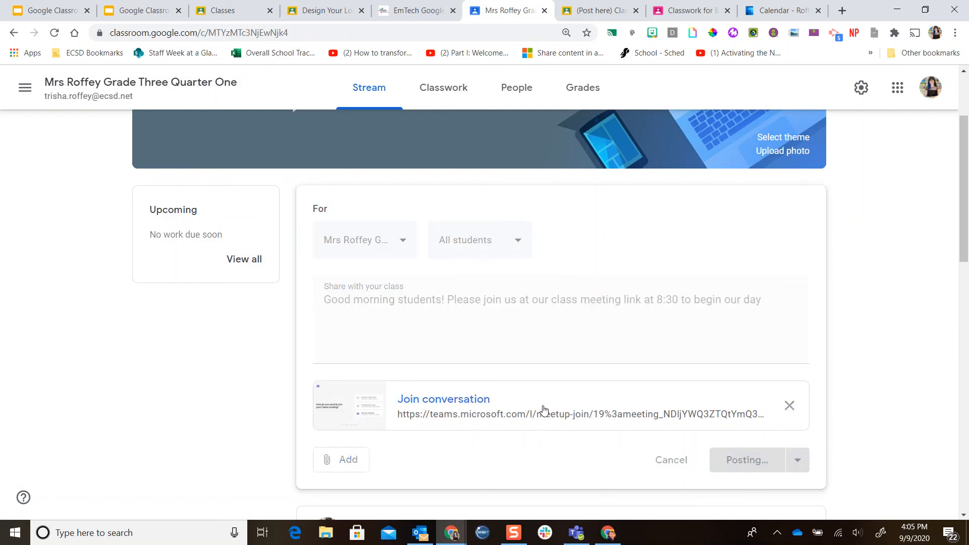